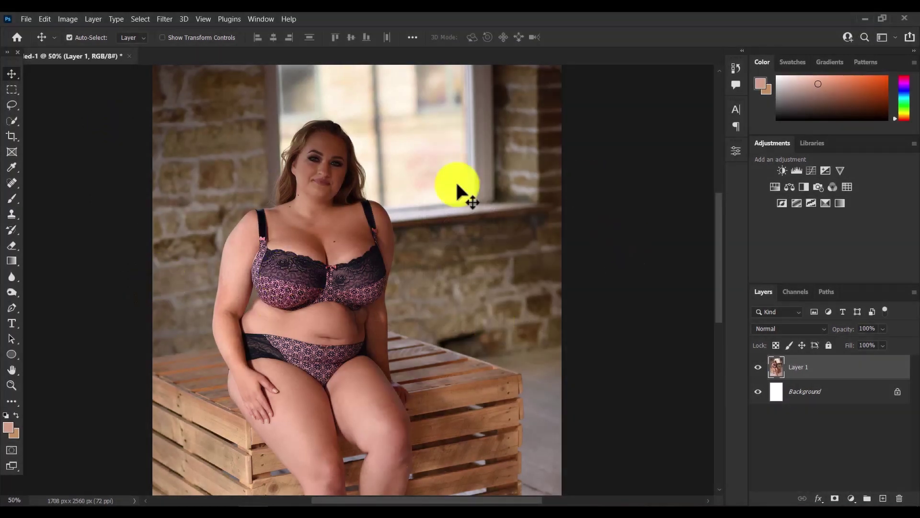
Zoom in and add a Levels adjustment layer using the Midtones Brighter preset.
{"action": "key", "text": "ctrl+equal"}
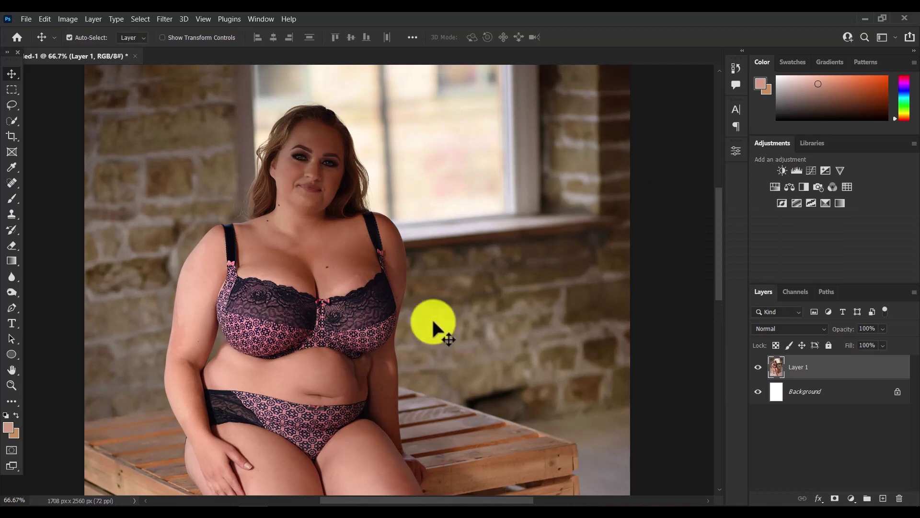
{"action": "left_click", "coordinate": [798, 169]}
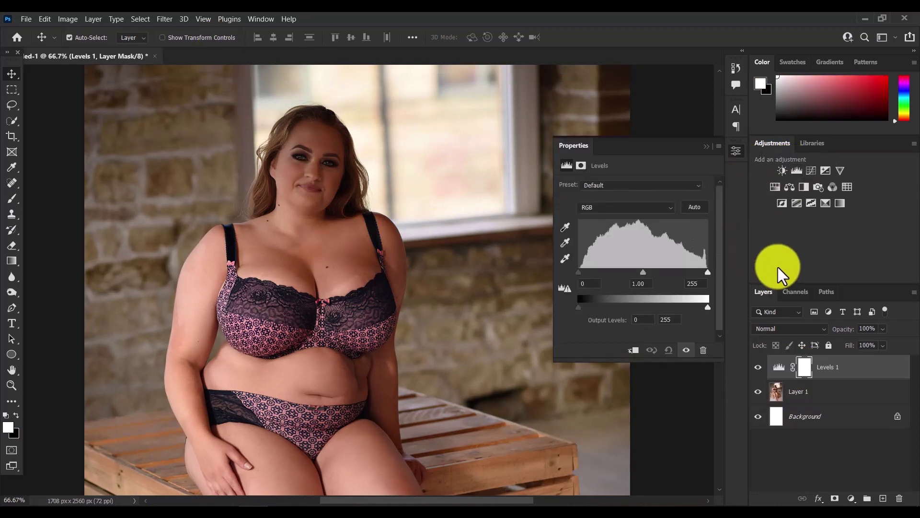
{"action": "left_click", "coordinate": [698, 186]}
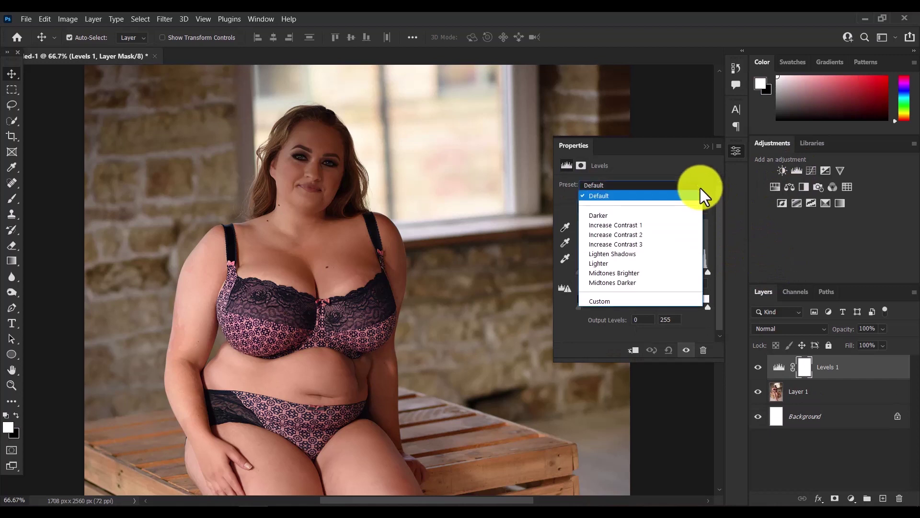
{"action": "left_click", "coordinate": [662, 274]}
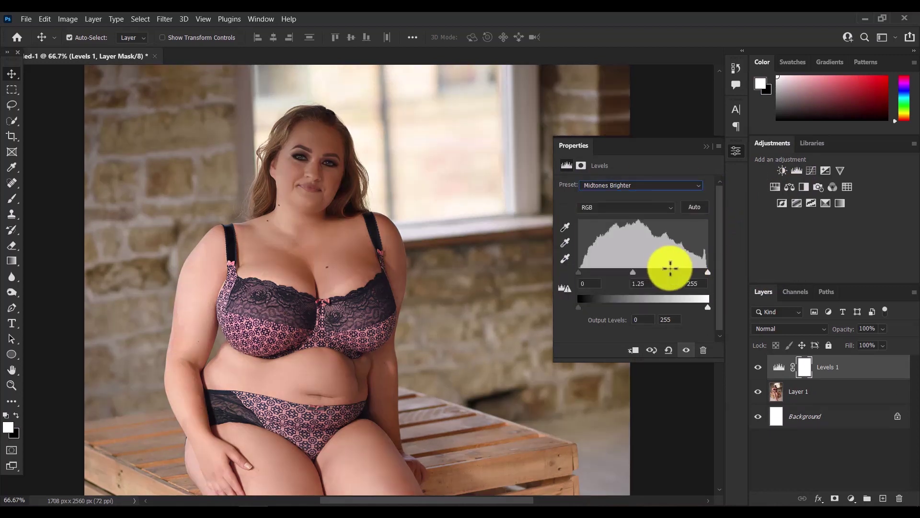
Turn a Select Subject selection of the woman into the Levels 1 layer mask.
{"action": "left_click", "coordinate": [712, 150]}
{"action": "left_click", "coordinate": [799, 392]}
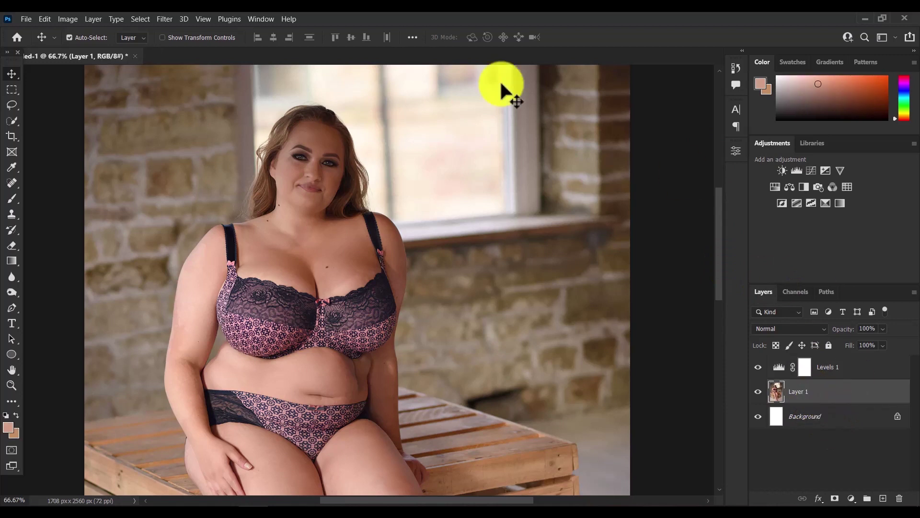
{"action": "left_click", "coordinate": [12, 121]}
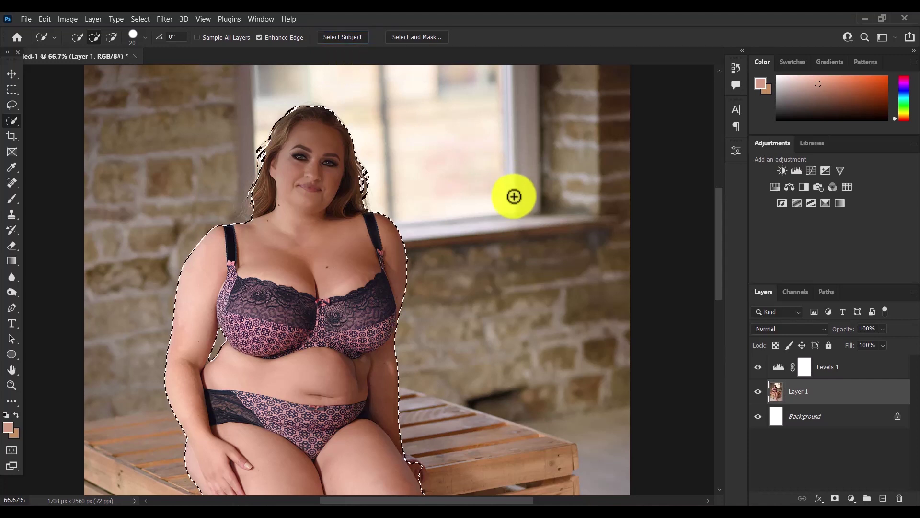
{"action": "left_click", "coordinate": [804, 367]}
{"action": "right_click", "coordinate": [804, 369]}
{"action": "left_click", "coordinate": [835, 381]}
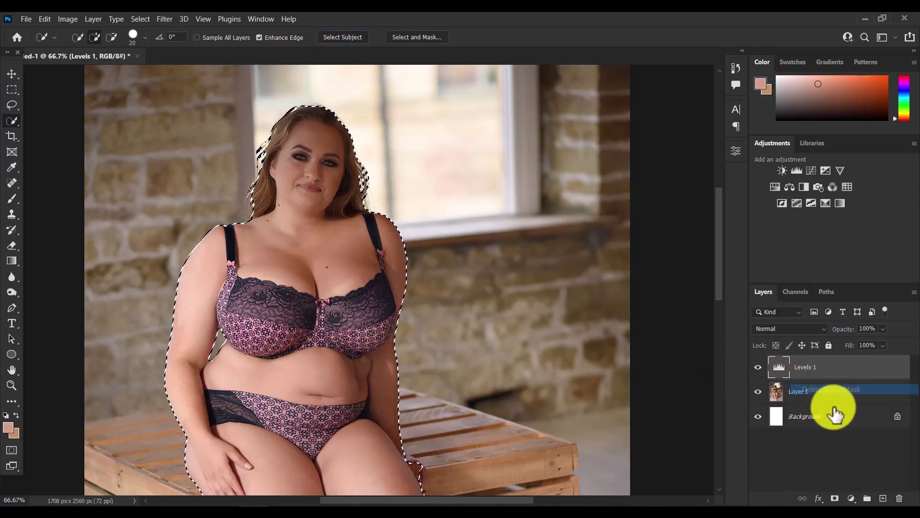
{"action": "key", "text": "ctrl+d"}
Disable and re-enable the Levels 1 mask to compare the masked brightening.
{"action": "right_click", "coordinate": [805, 369]}
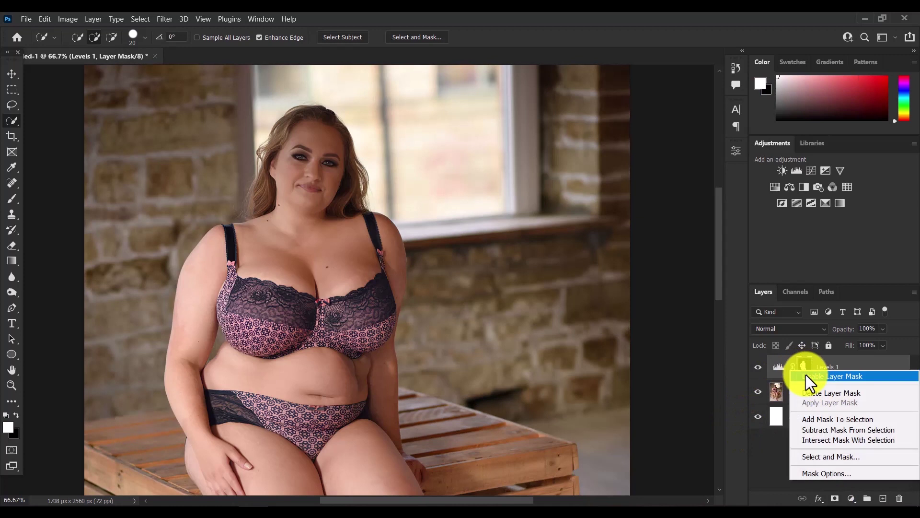
{"action": "left_click", "coordinate": [834, 364]}
{"action": "right_click", "coordinate": [809, 369]}
{"action": "left_click", "coordinate": [841, 364]}
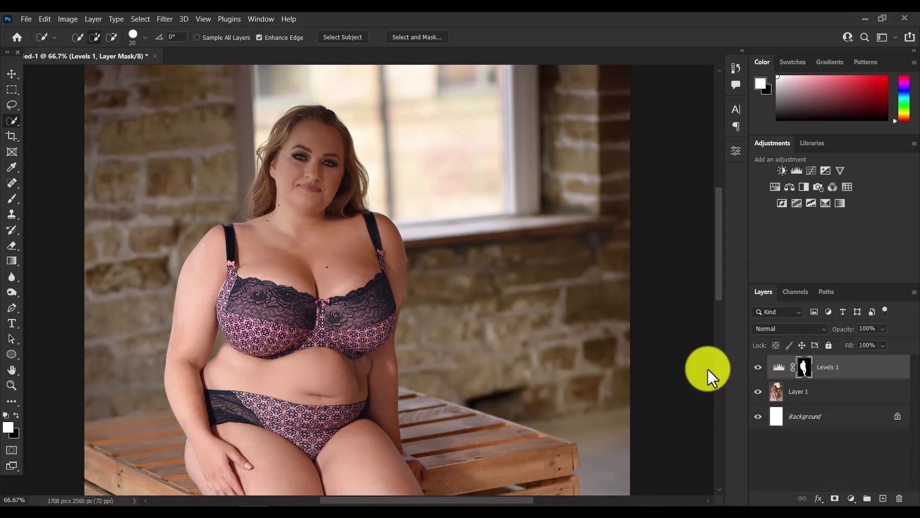
{"action": "left_click", "coordinate": [758, 368]}
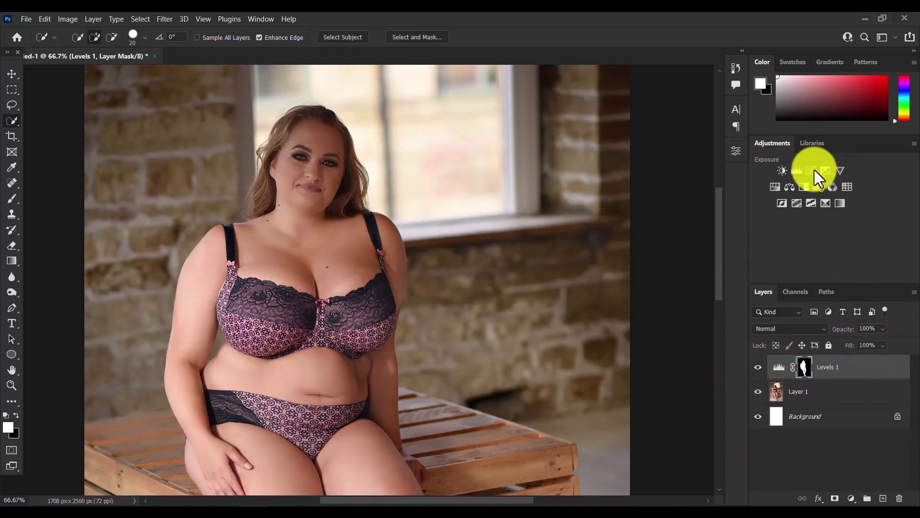
Add a raised Curves layer, replacing its blank mask with the Levels 1 subject mask.
{"action": "left_click", "coordinate": [812, 170]}
{"action": "left_click_drag", "start_coordinate": [678, 241], "coordinate": [671, 234]}
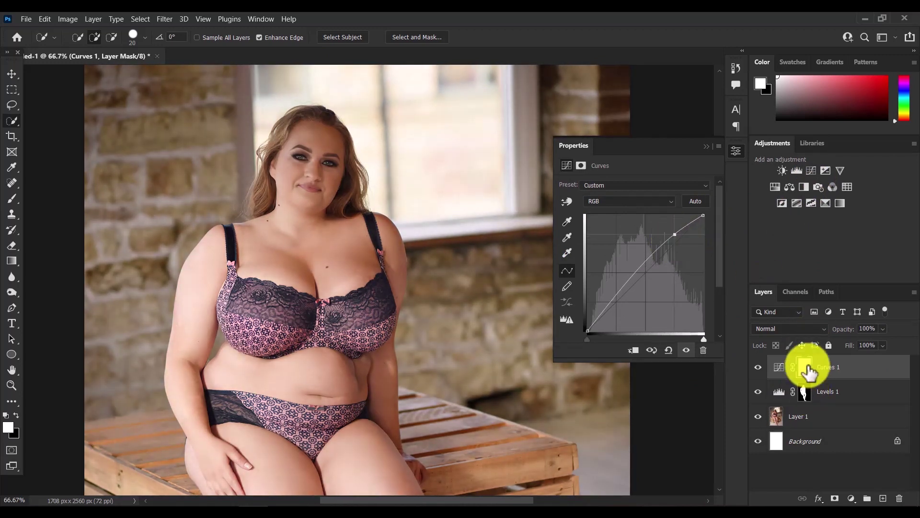
{"action": "right_click", "coordinate": [806, 367]}
{"action": "left_click", "coordinate": [813, 390]}
{"action": "left_click", "coordinate": [851, 498]}
{"action": "left_click", "coordinate": [709, 148]}
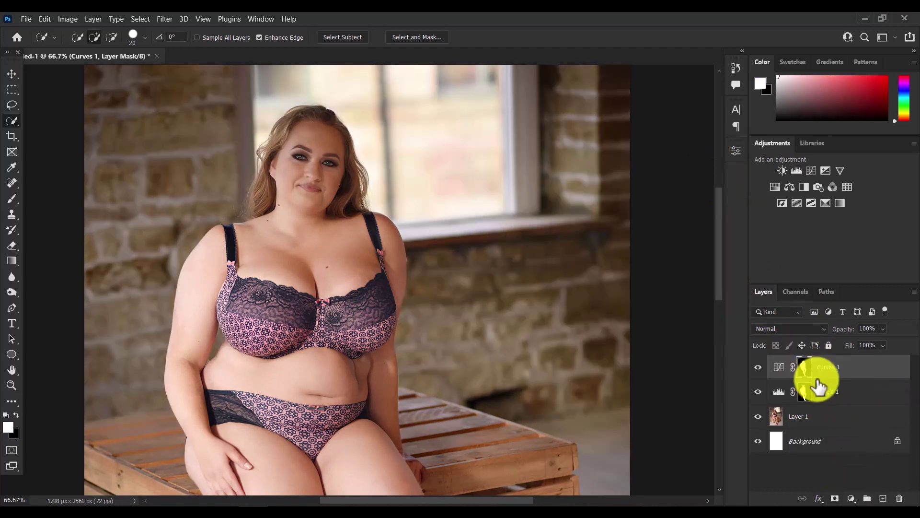
Enlarge the Brush tool to 250 and toggle Curves 1 visibility to compare.
{"action": "key", "text": "b"}
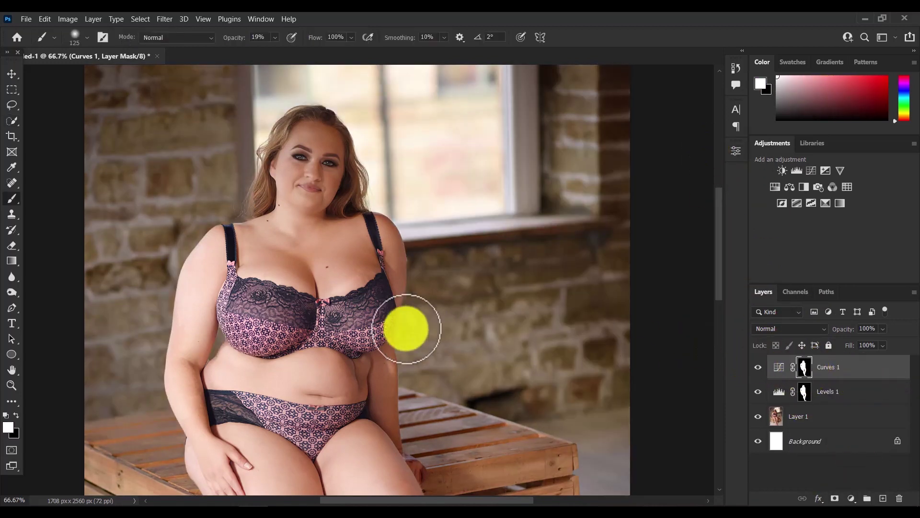
{"action": "key", "text": "bracketright"}
{"action": "key", "text": "bracketright"}
{"action": "key", "text": "bracketright"}
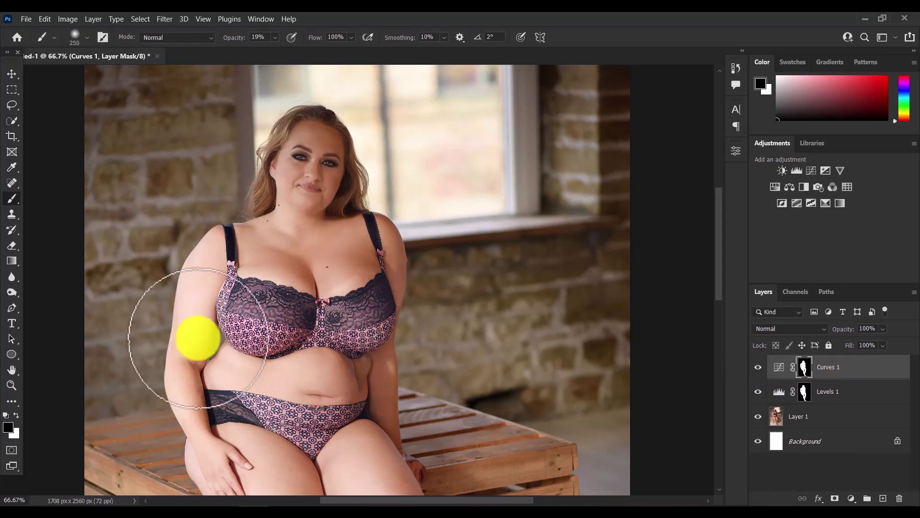
{"action": "scroll", "coordinate": [238, 432], "scroll_direction": "down", "scroll_amount": 2}
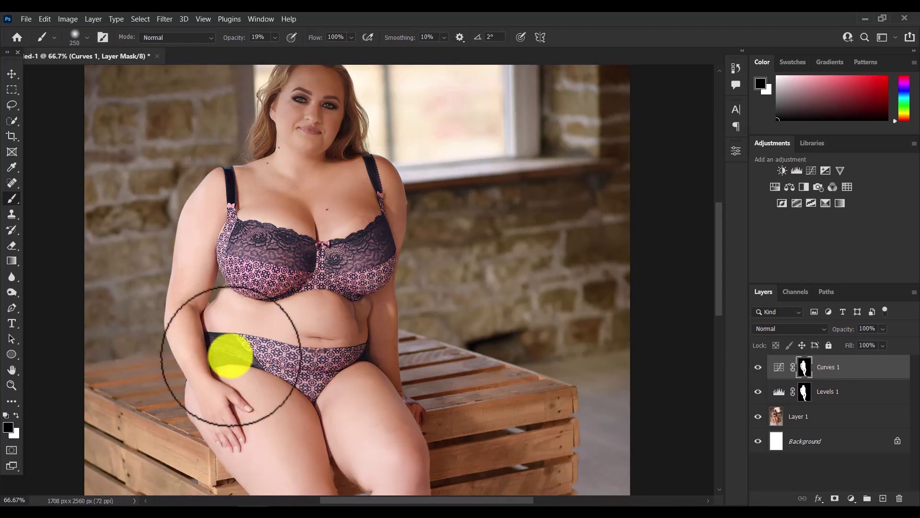
{"action": "scroll", "coordinate": [446, 259], "scroll_direction": "up", "scroll_amount": 2}
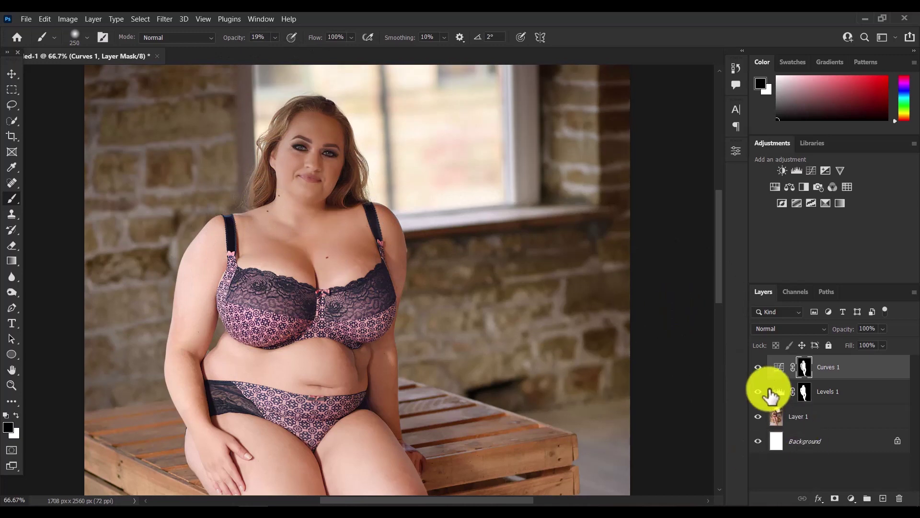
{"action": "left_click", "coordinate": [759, 367]}
{"action": "left_click", "coordinate": [758, 368]}
{"action": "left_click", "coordinate": [759, 367]}
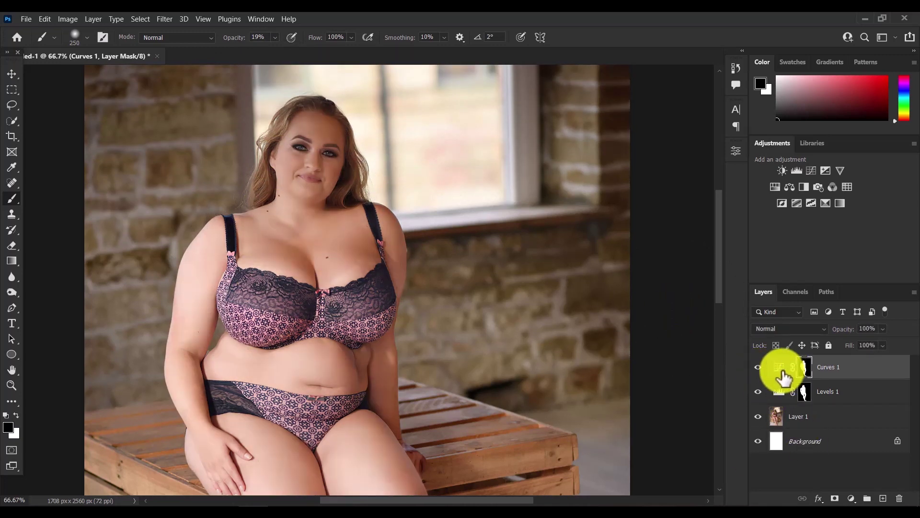
{"action": "double_click", "coordinate": [779, 366]}
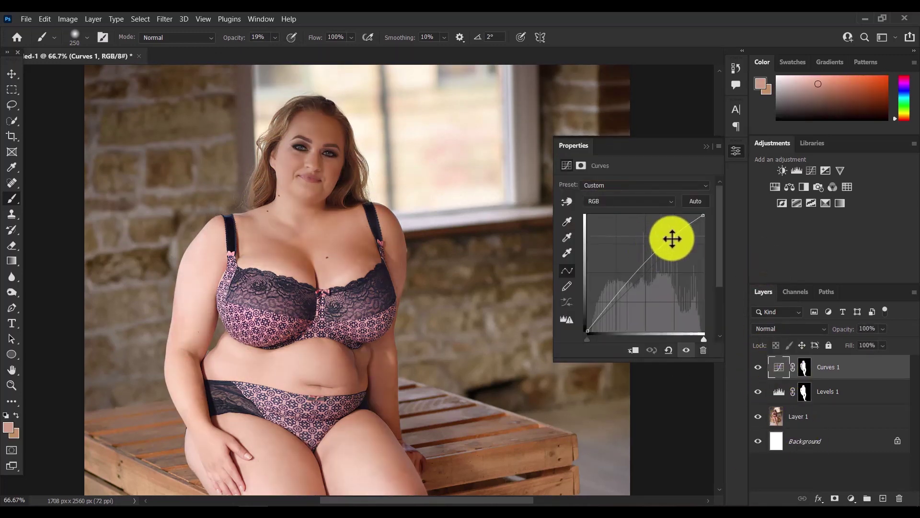
{"action": "left_click", "coordinate": [706, 146]}
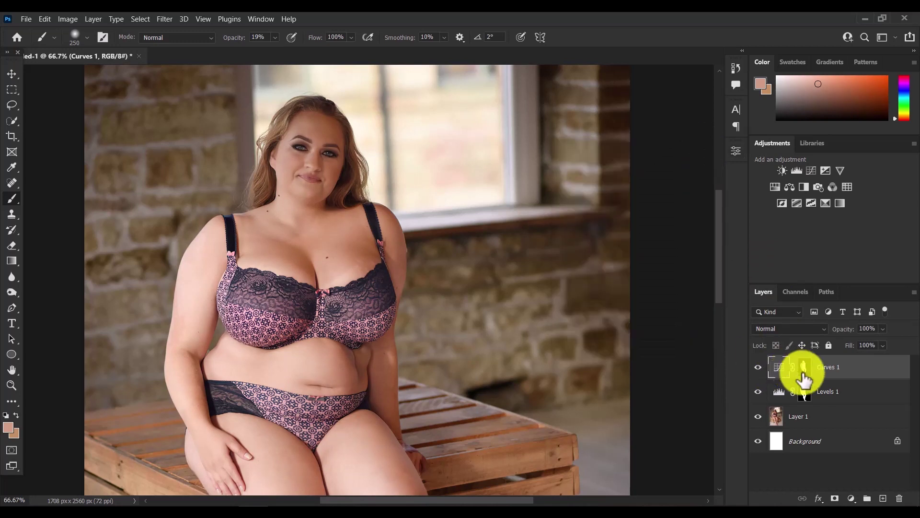
{"action": "key", "text": "ctrl+minus"}
{"action": "scroll", "coordinate": [504, 357], "scroll_direction": "down", "scroll_amount": 3}
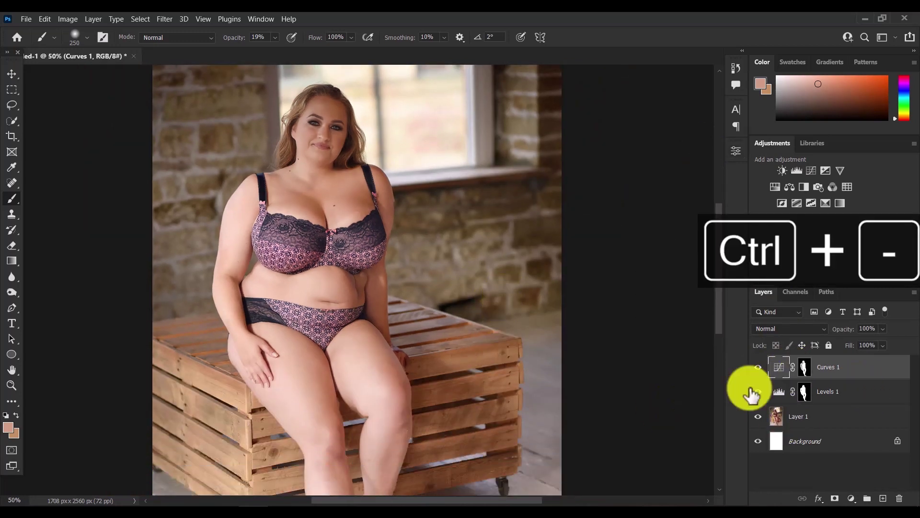
{"action": "left_click", "coordinate": [758, 368]}
{"action": "left_click", "coordinate": [758, 392]}
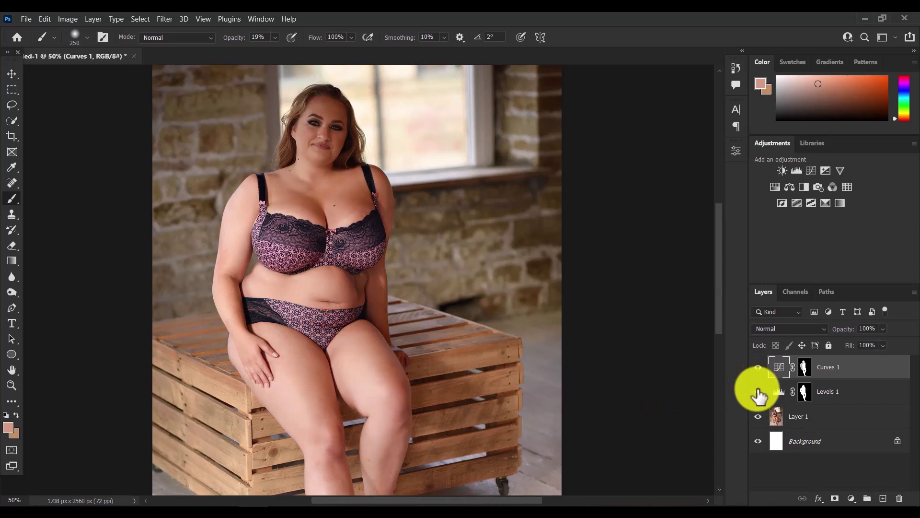
Group Levels 1 and Curves 1 into Group 1 and compare with it hidden.
{"action": "left_click", "coordinate": [848, 392], "text": "shift"}
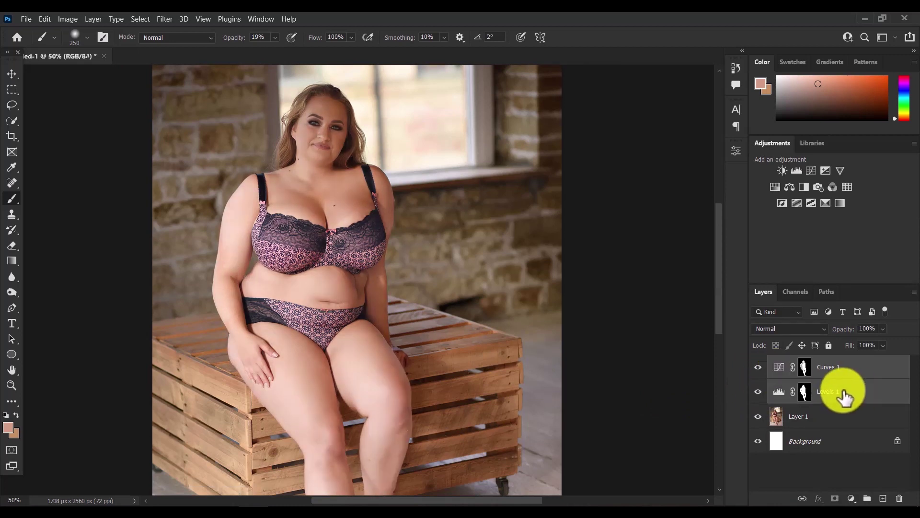
{"action": "key", "text": "ctrl+g"}
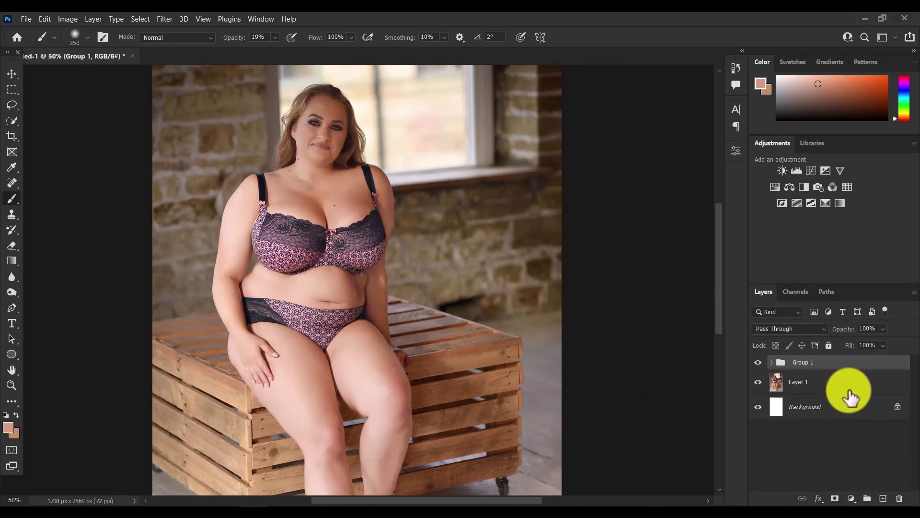
{"action": "left_click", "coordinate": [758, 363]}
{"action": "left_click", "coordinate": [758, 363]}
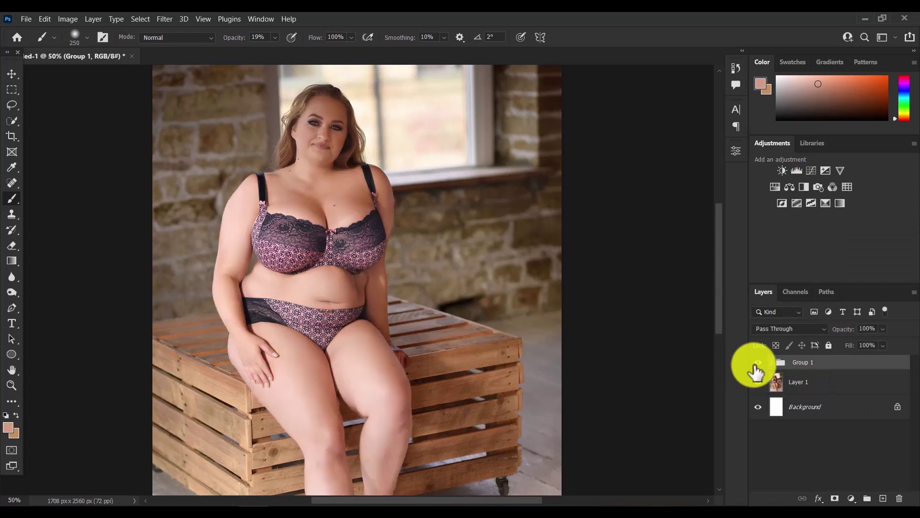
{"action": "left_click", "coordinate": [758, 363]}
Lower Group 1's opacity to 90% and compare the portrait before and after.
{"action": "key", "text": "ctrl+minus"}
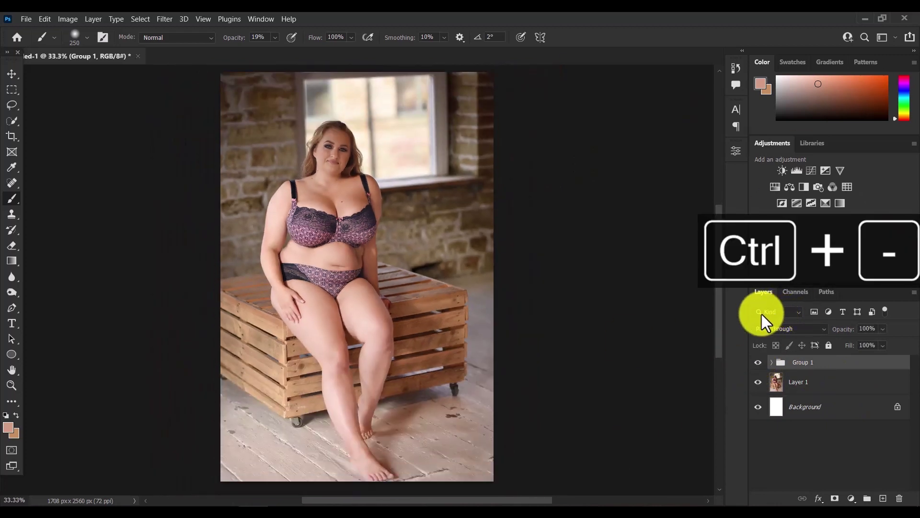
{"action": "left_click", "coordinate": [758, 363]}
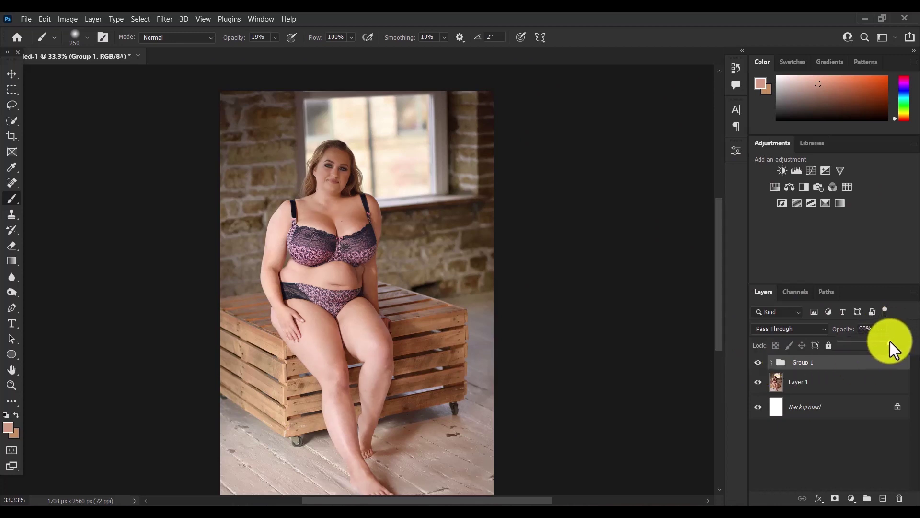
{"action": "left_click", "coordinate": [758, 363]}
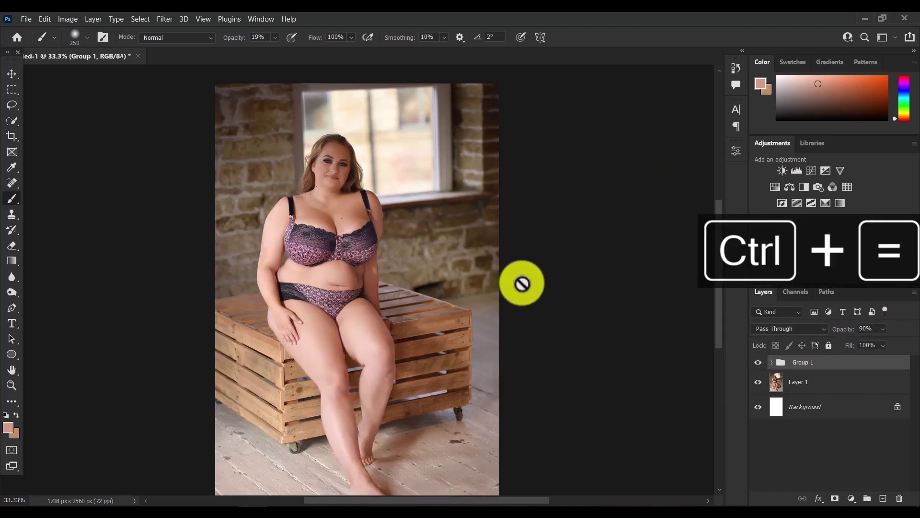
{"action": "key", "text": "ctrl+equal"}
{"action": "left_click", "coordinate": [758, 363]}
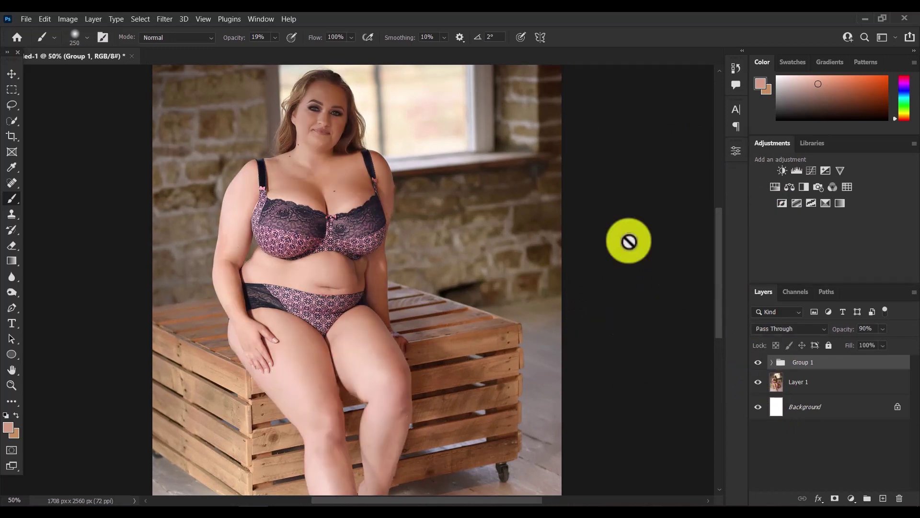